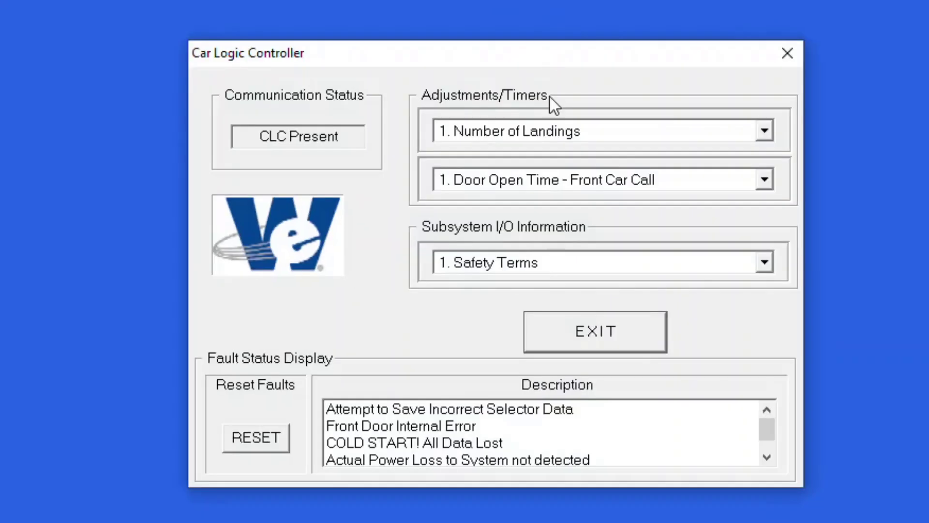
# Step: Open the Number of Landings adjustment, set its actual value to 3, enter it and exit
pyautogui.click(507, 123)
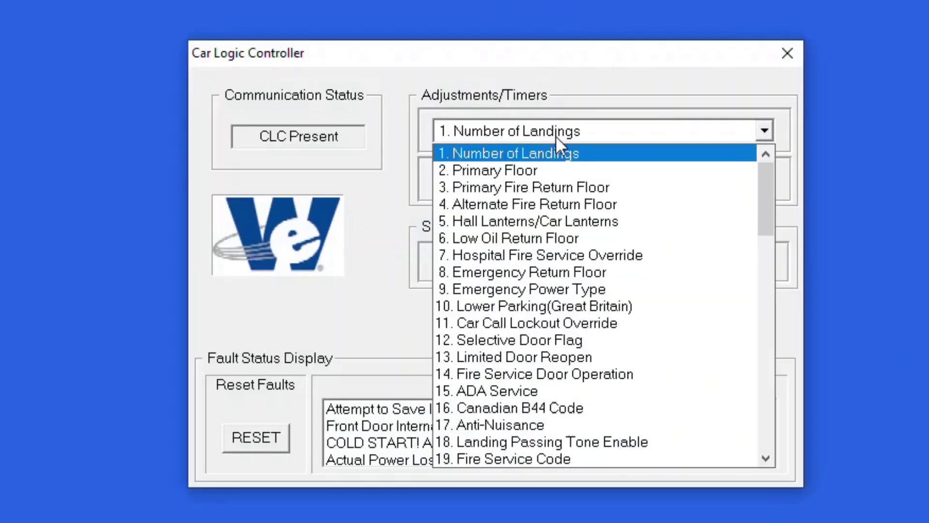
pyautogui.click(508, 148)
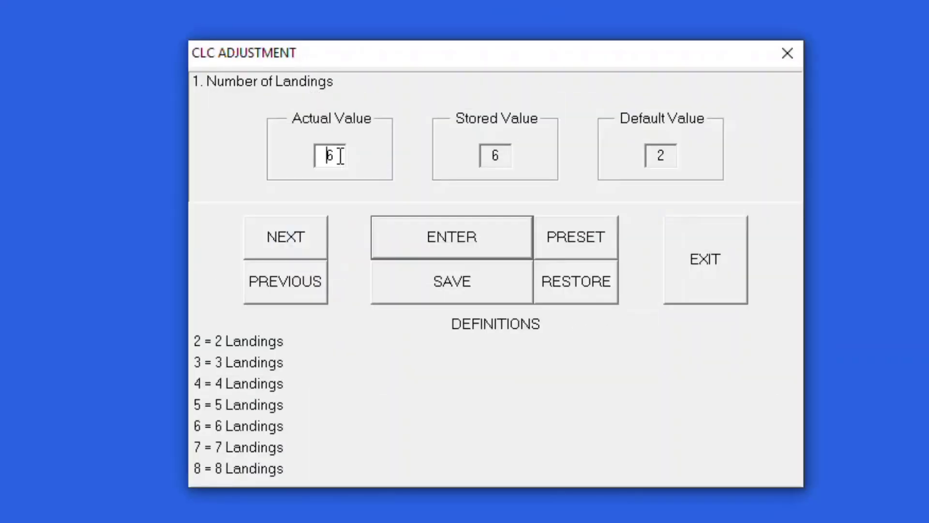
pyautogui.press('BackSpace')
pyautogui.write('3')
pyautogui.click(496, 229)
pyautogui.click(692, 270)
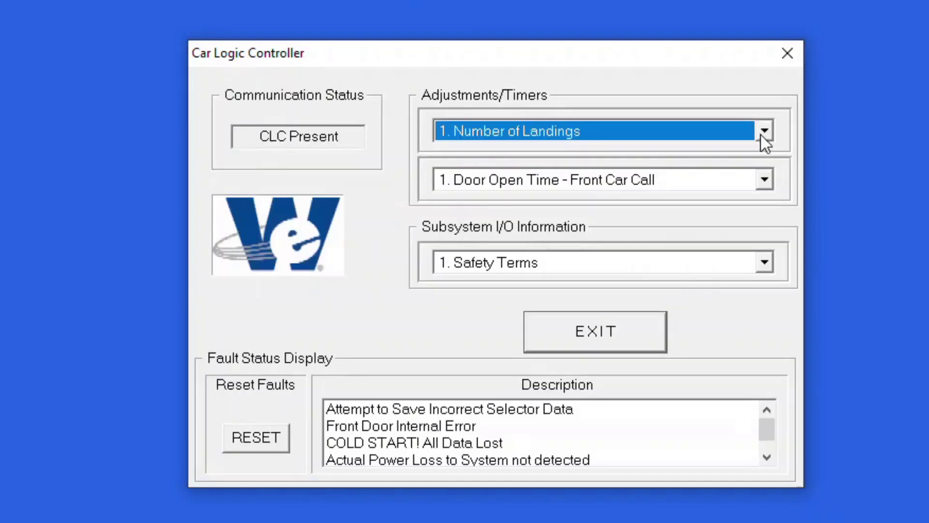
# Step: Open the Selective Door Flag adjustment and leave it without changes
pyautogui.click(762, 135)
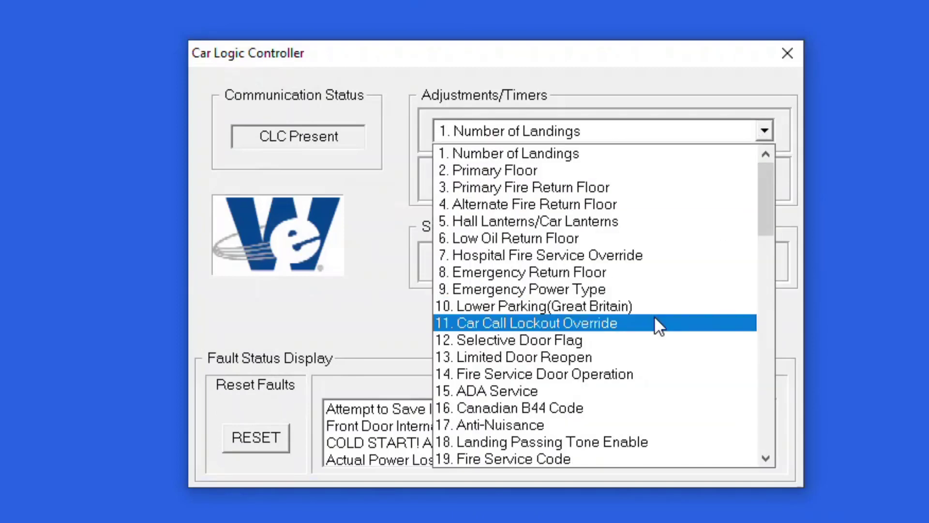
pyautogui.click(650, 337)
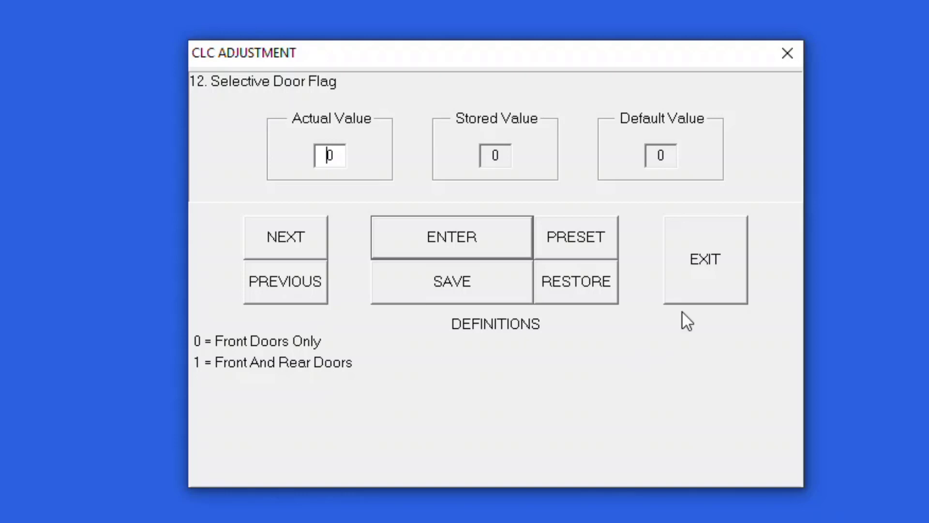
pyautogui.click(746, 273)
# Step: Open the Master/Slave adjustment, advance to Number of Cars in Group, set it to 1 and save
pyautogui.click(613, 130)
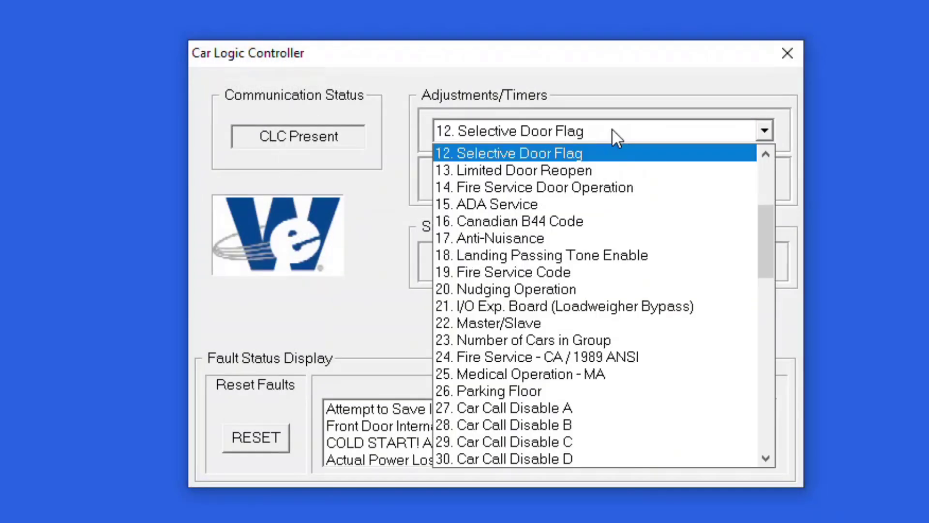
pyautogui.click(569, 321)
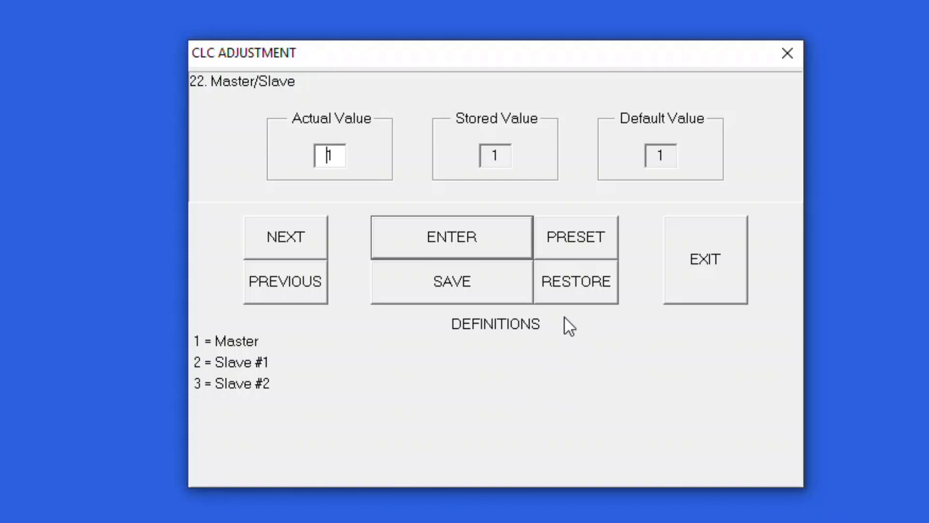
pyautogui.click(302, 239)
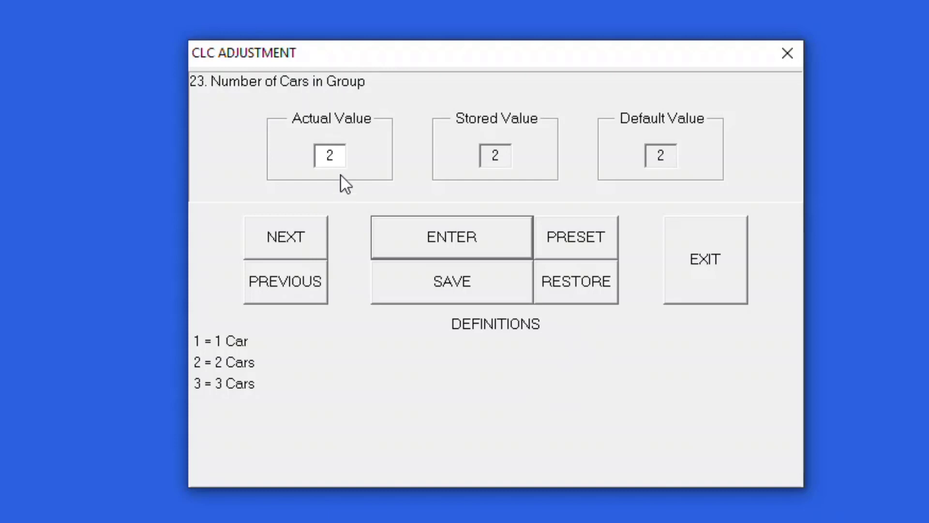
pyautogui.click(342, 154)
pyautogui.press('BackSpace')
pyautogui.write('1')
pyautogui.click(450, 300)
pyautogui.click(694, 269)
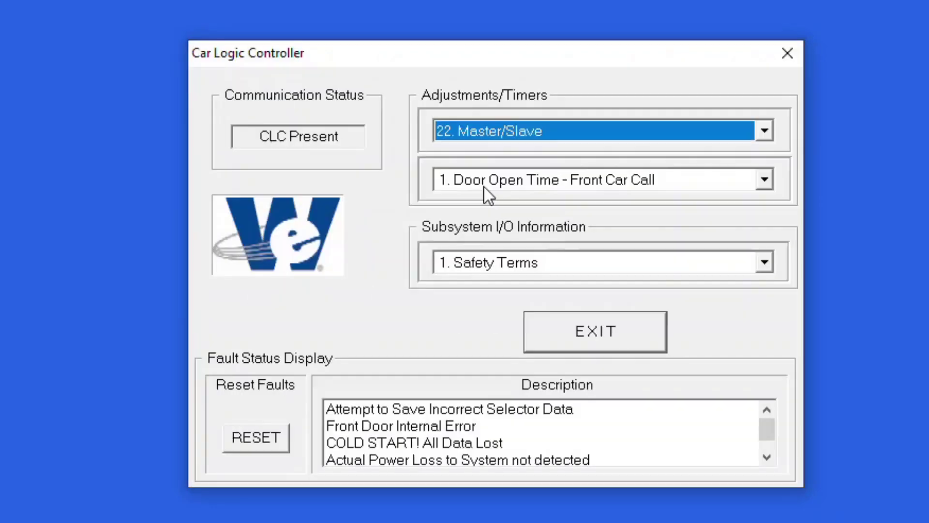
# Step: Open Validate Front Doors 1-4 For Group and step through the following door validation adjustments
pyautogui.click(472, 132)
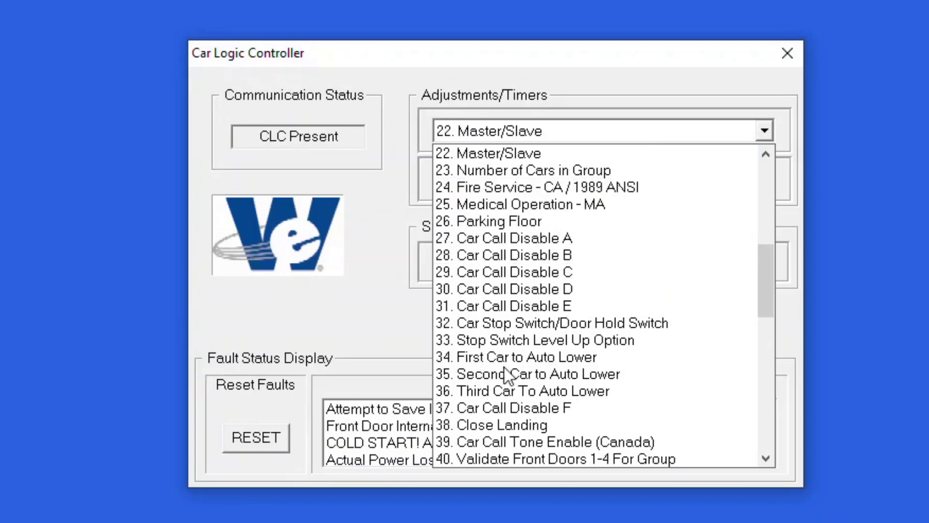
pyautogui.click(509, 458)
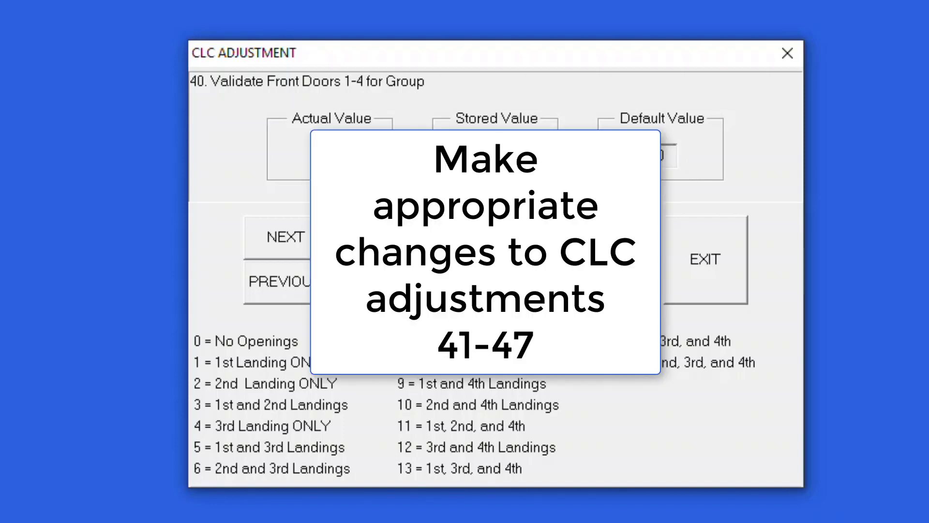
pyautogui.click(295, 238)
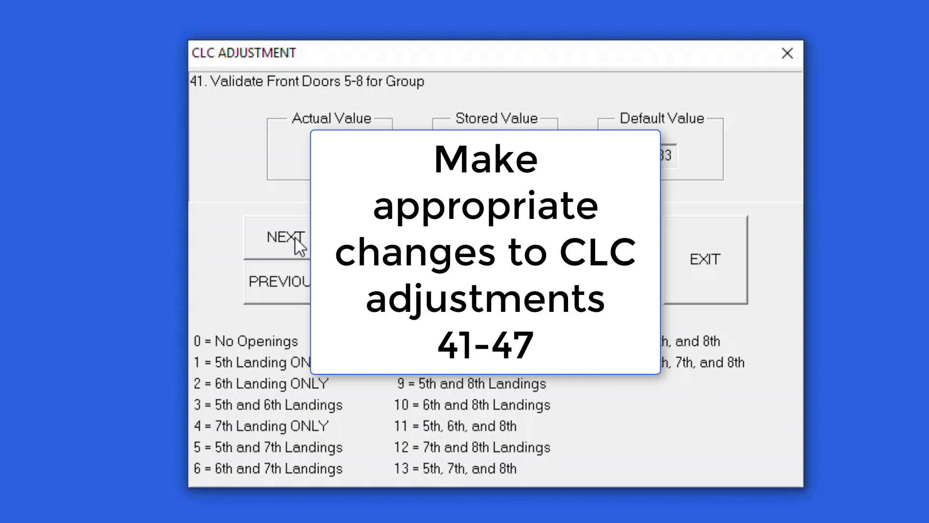
pyautogui.click(295, 238)
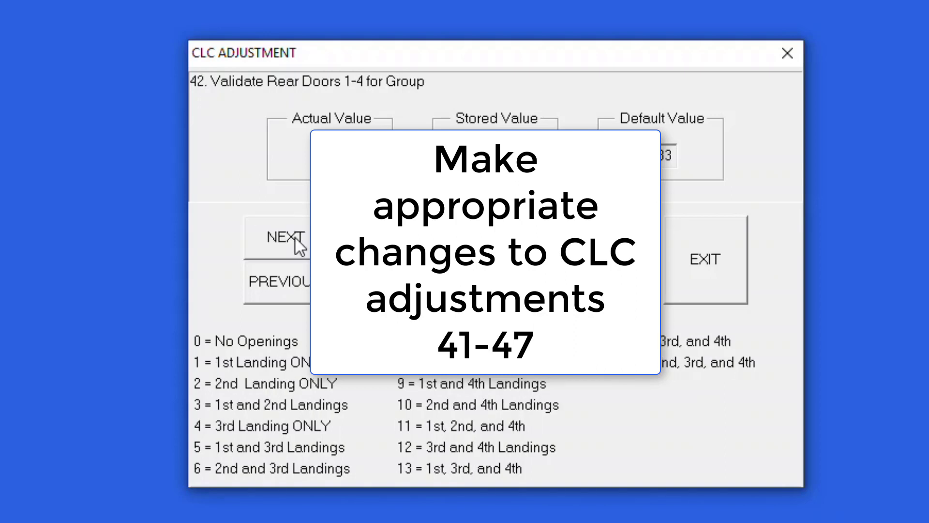
pyautogui.click(294, 237)
pyautogui.click(295, 237)
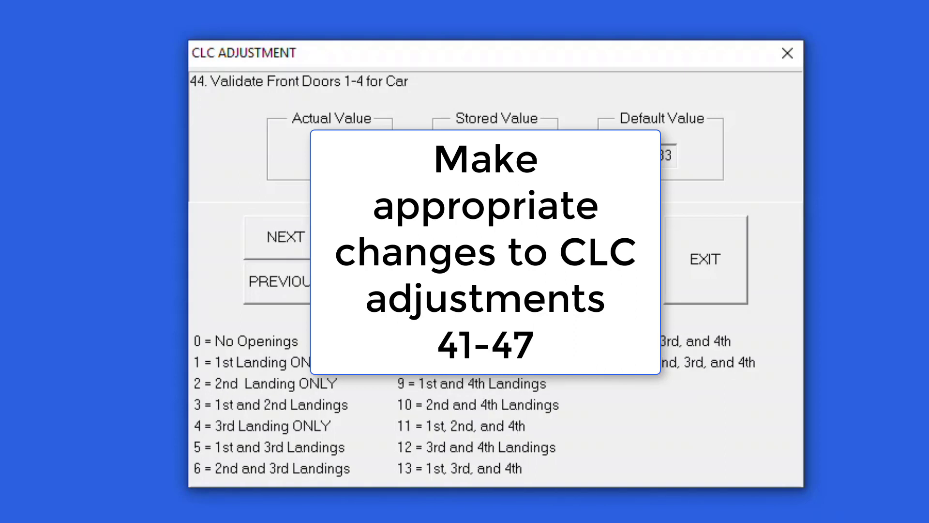
pyautogui.click(285, 237)
pyautogui.click(285, 238)
pyautogui.click(285, 238)
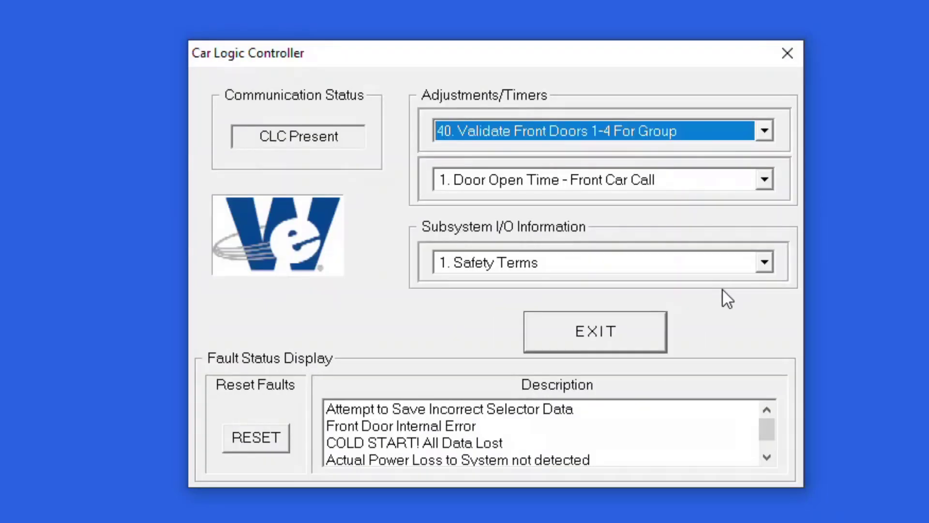
# Step: Exit the Car Logic Controller and run the Selector Hoistway Setup through to saving the pulse count
pyautogui.click(632, 334)
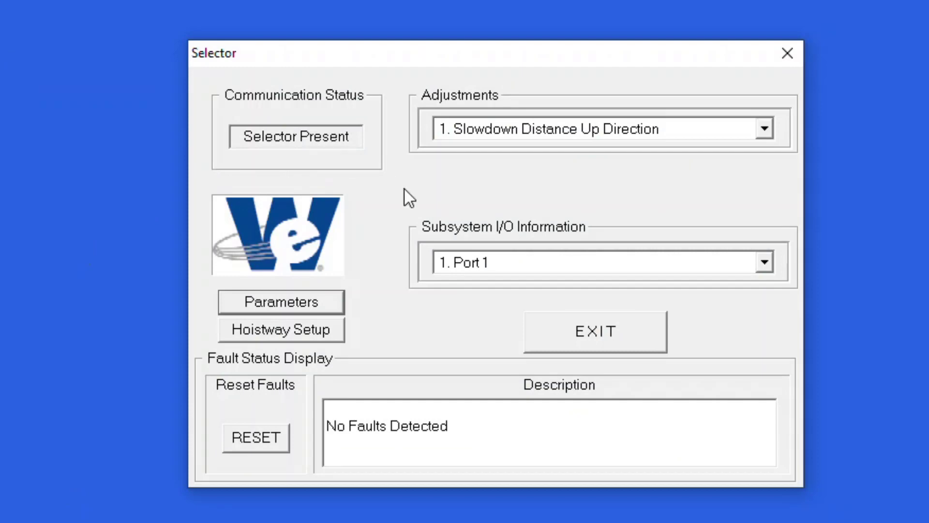
pyautogui.click(313, 335)
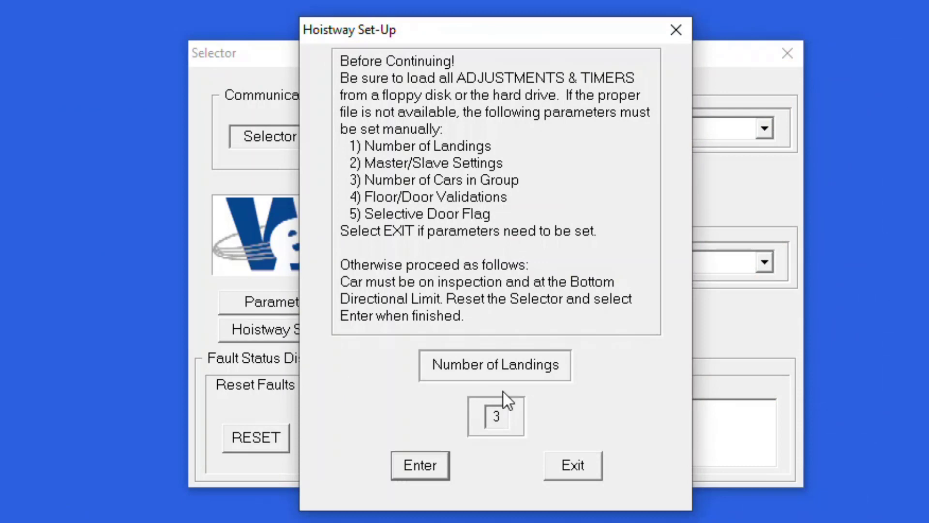
pyautogui.click(436, 471)
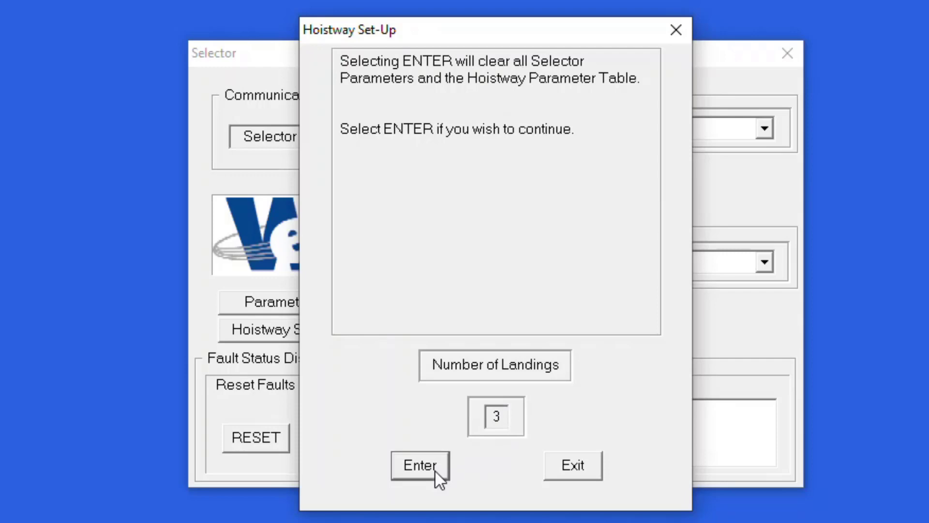
pyautogui.click(435, 471)
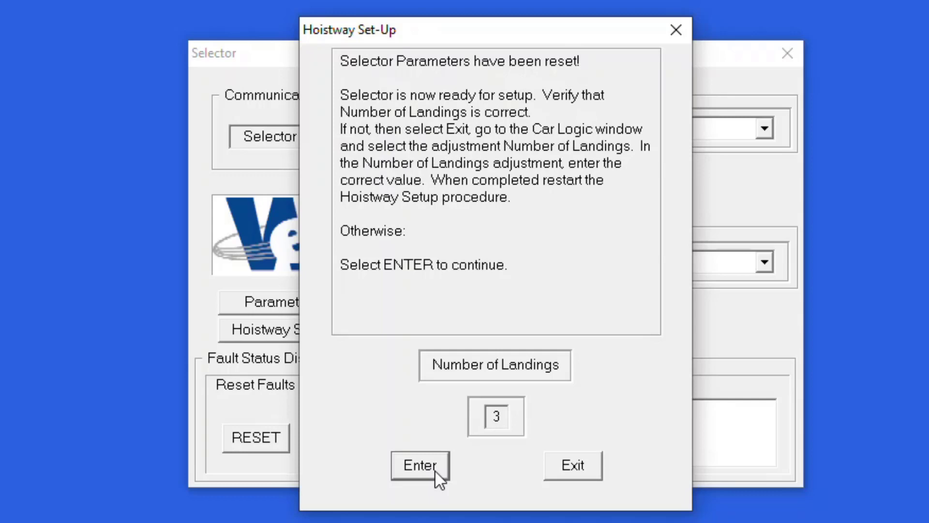
pyautogui.click(435, 472)
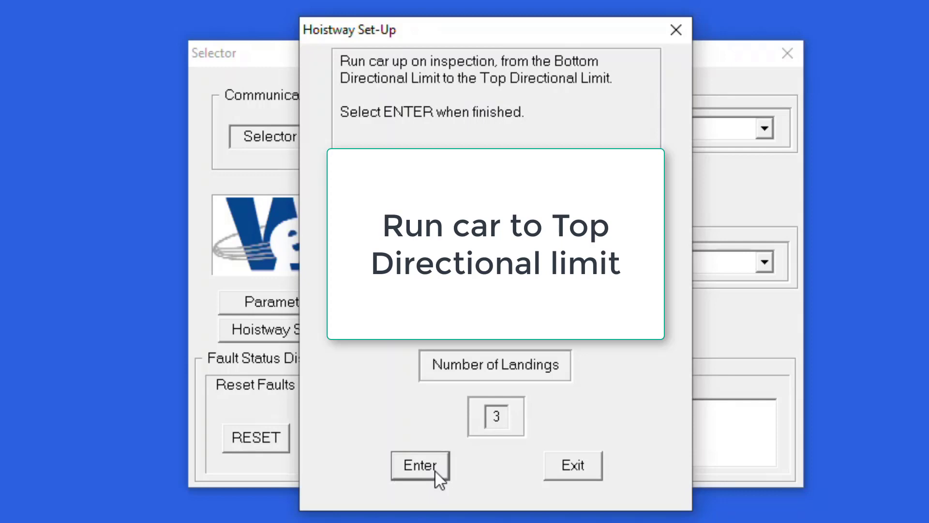
pyautogui.click(436, 471)
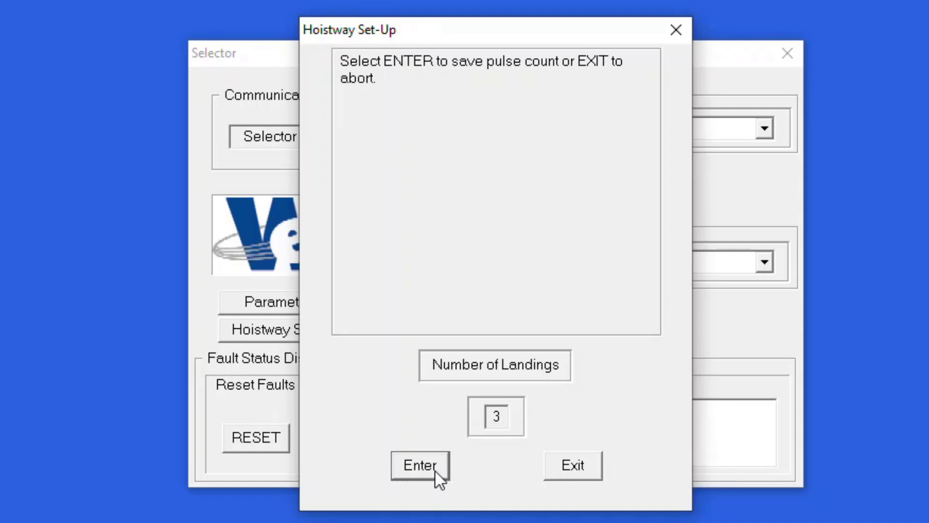
pyautogui.click(437, 470)
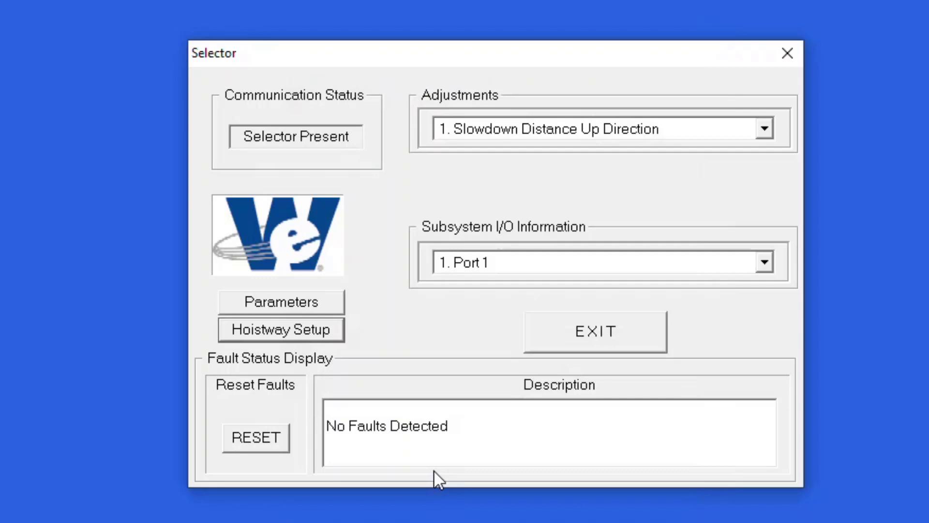
# Step: Open the Selector Parameter Table, enter 3 as the number of landings, confirm and exit
pyautogui.click(323, 299)
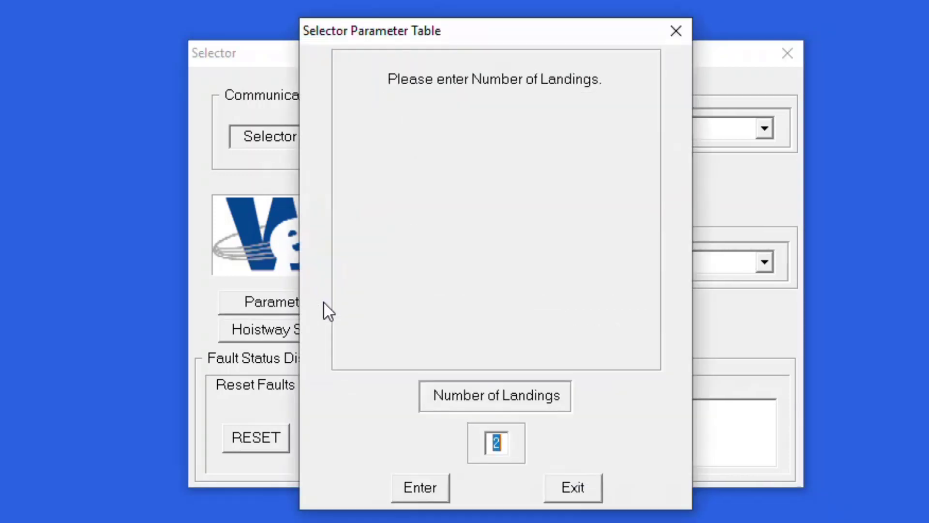
pyautogui.write('3')
pyautogui.click(428, 490)
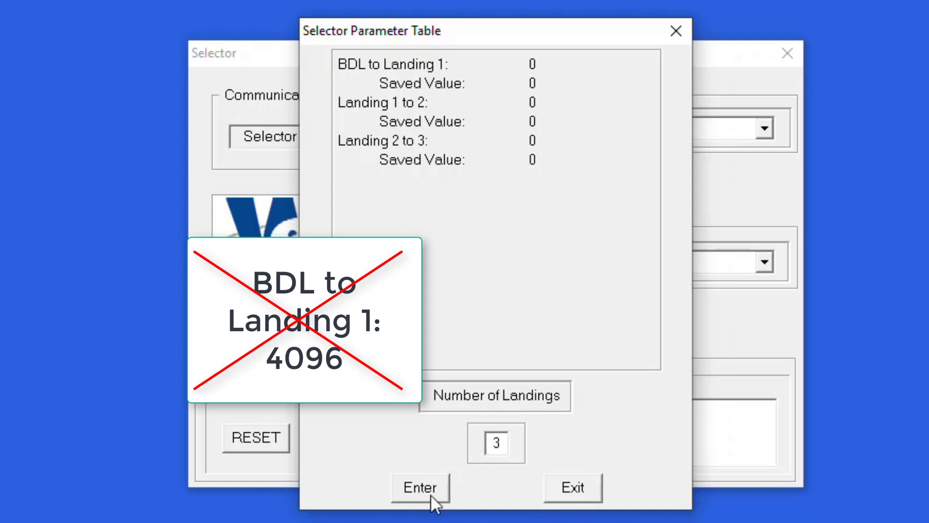
pyautogui.click(431, 494)
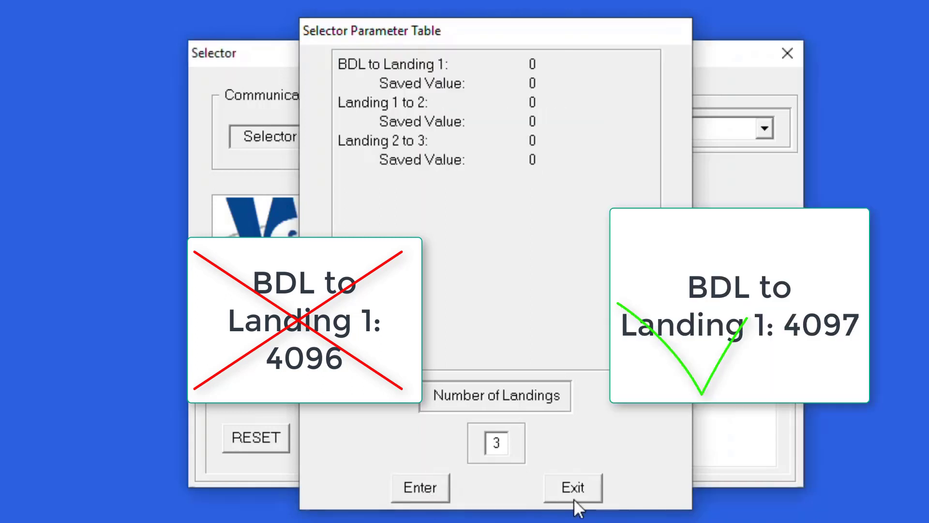
pyautogui.click(574, 498)
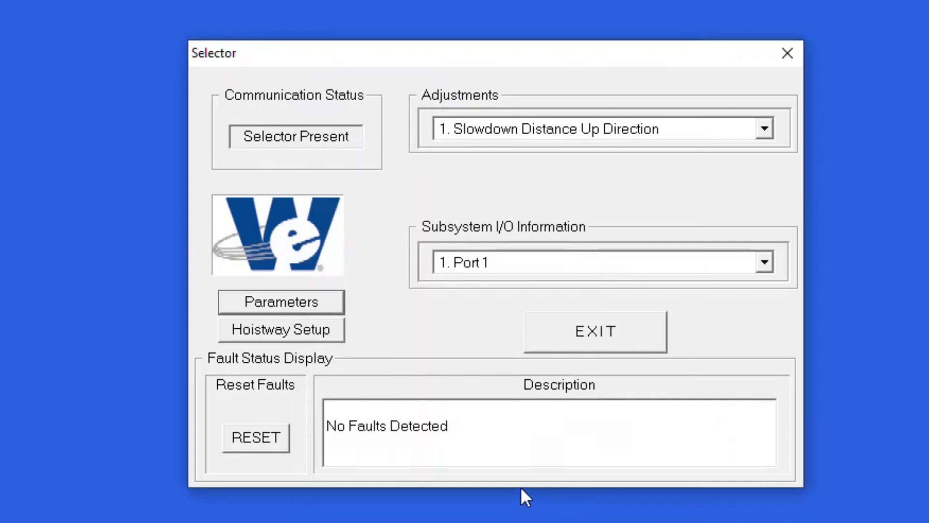
# Step: Exit the Selector and run the Front Door Start-Up Sequence, clearing door parameters and saving pulse counts
pyautogui.click(575, 346)
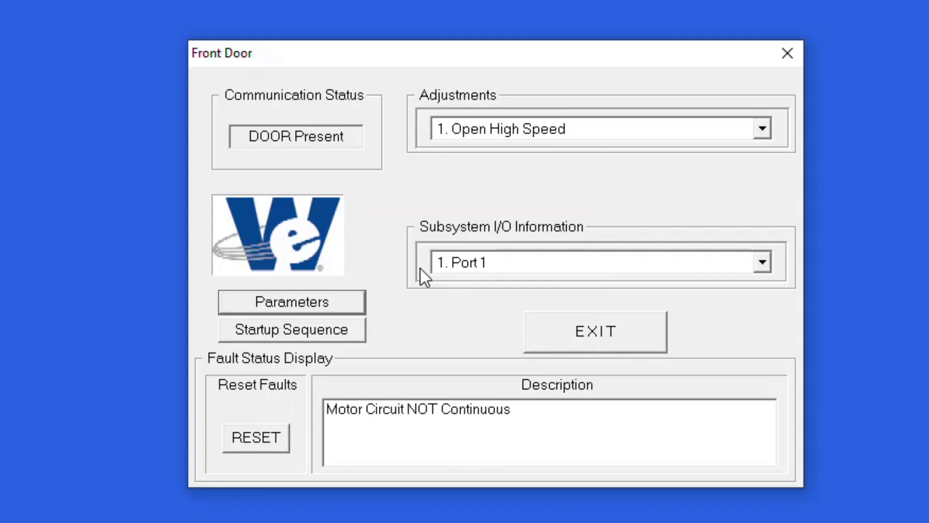
pyautogui.click(317, 332)
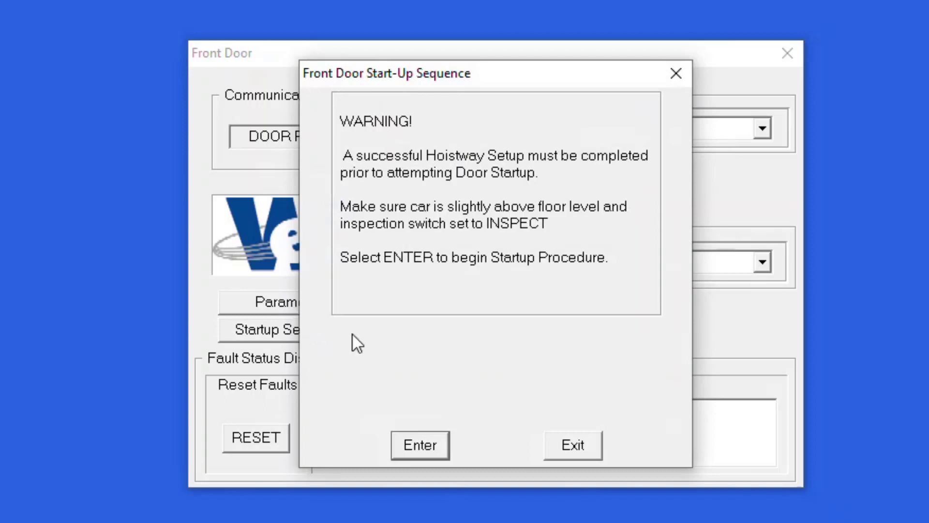
pyautogui.click(400, 438)
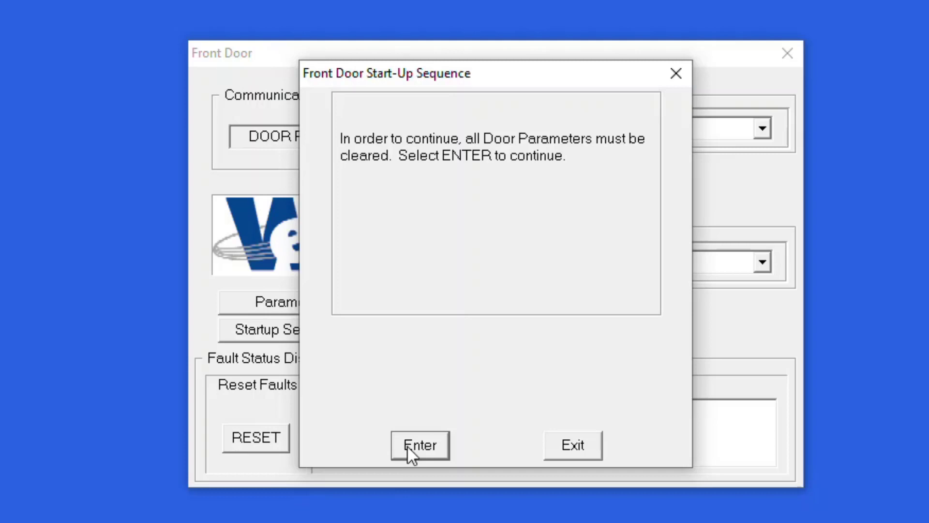
pyautogui.click(408, 445)
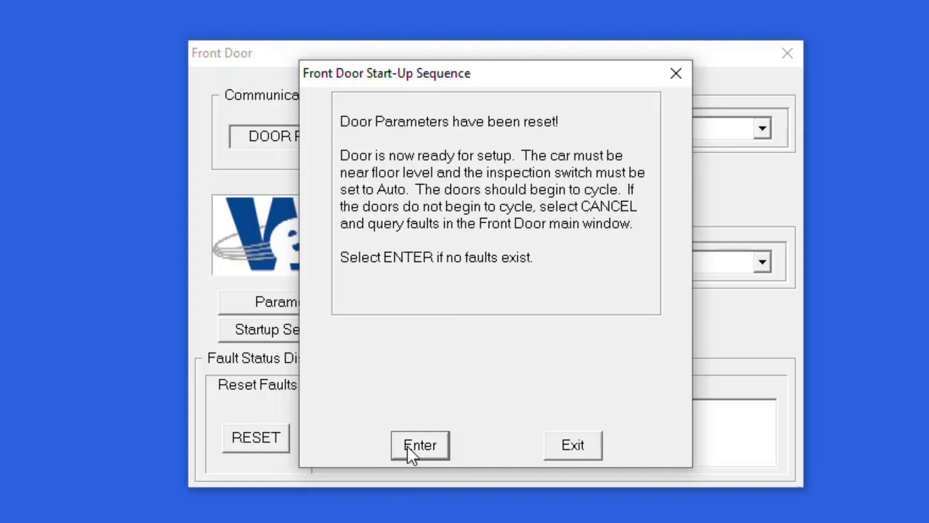
pyautogui.click(407, 445)
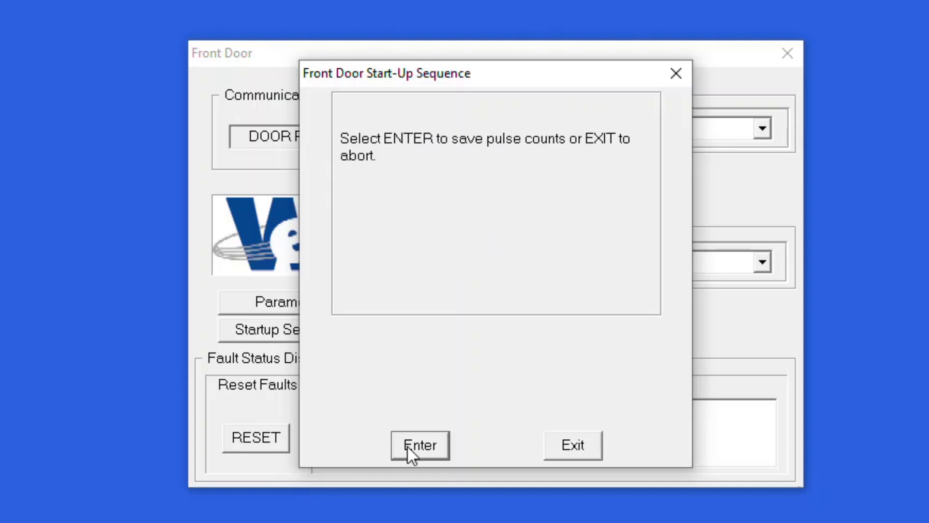
pyautogui.click(407, 445)
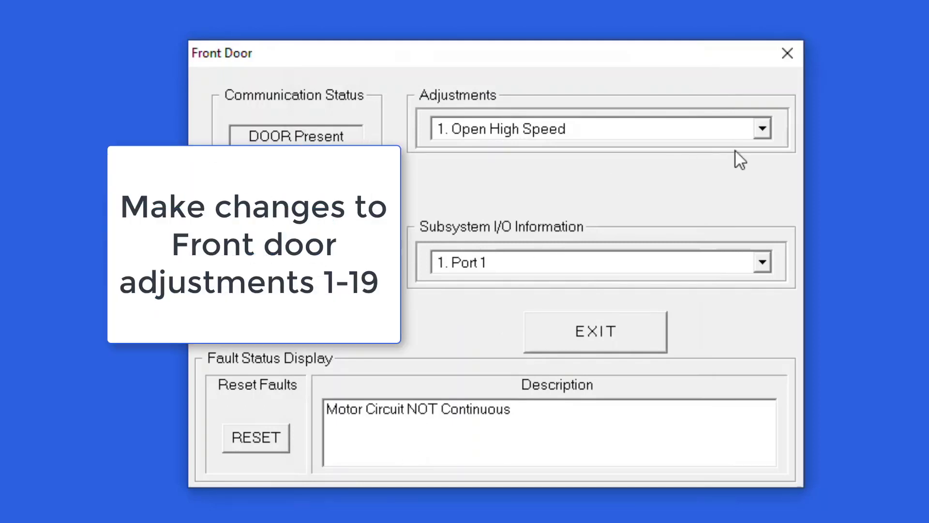
pyautogui.click(751, 131)
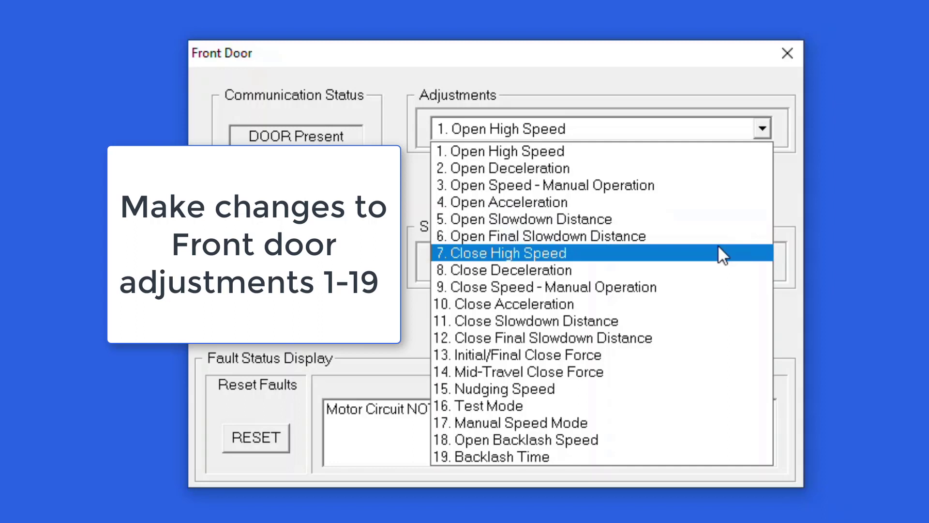
pyautogui.click(387, 329)
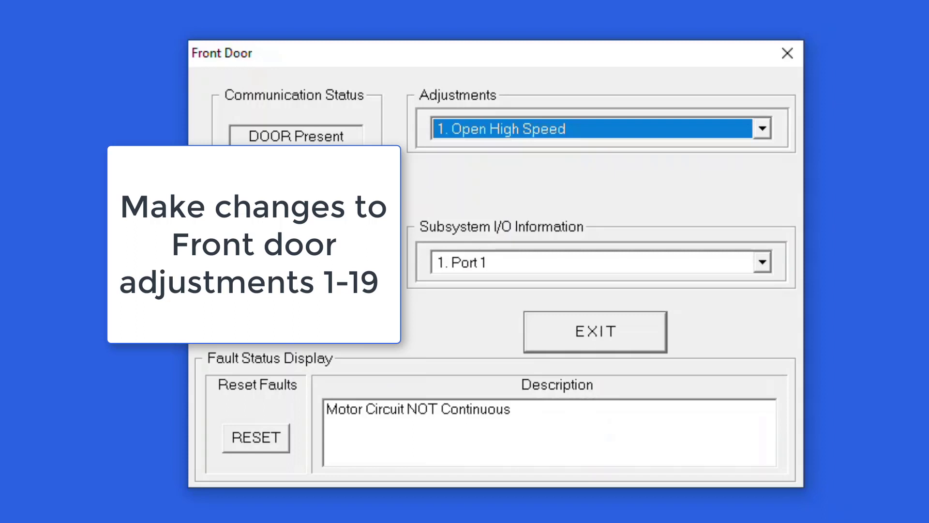